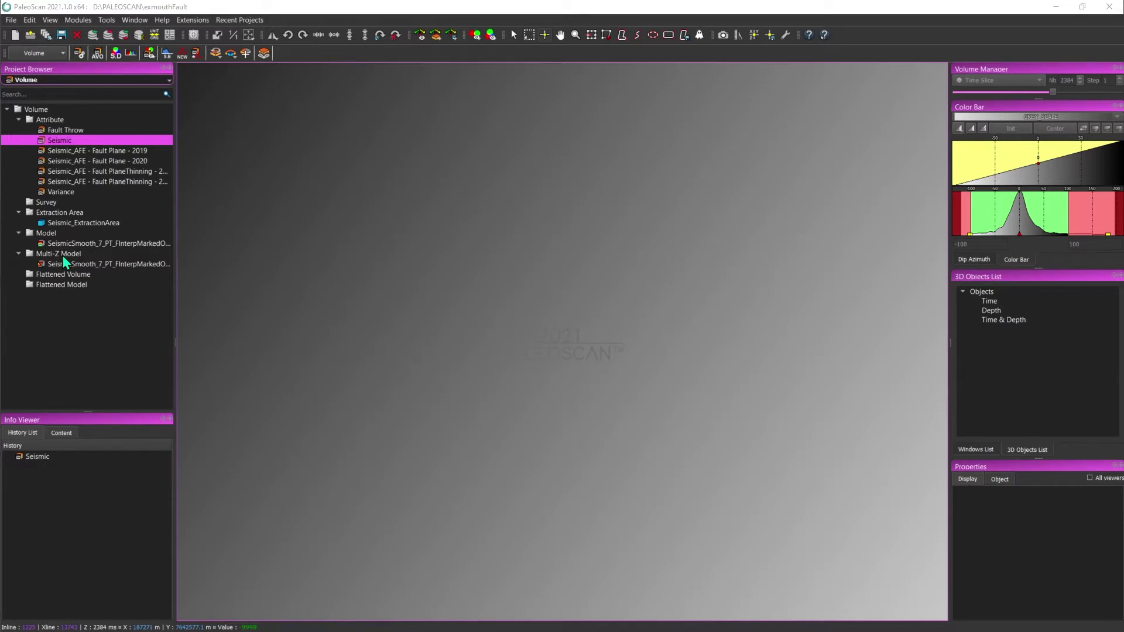
Open the Seismic volume in a viewer and switch its display from inline to Time Slice
{"action": "double_click", "coordinate": [41, 141]}
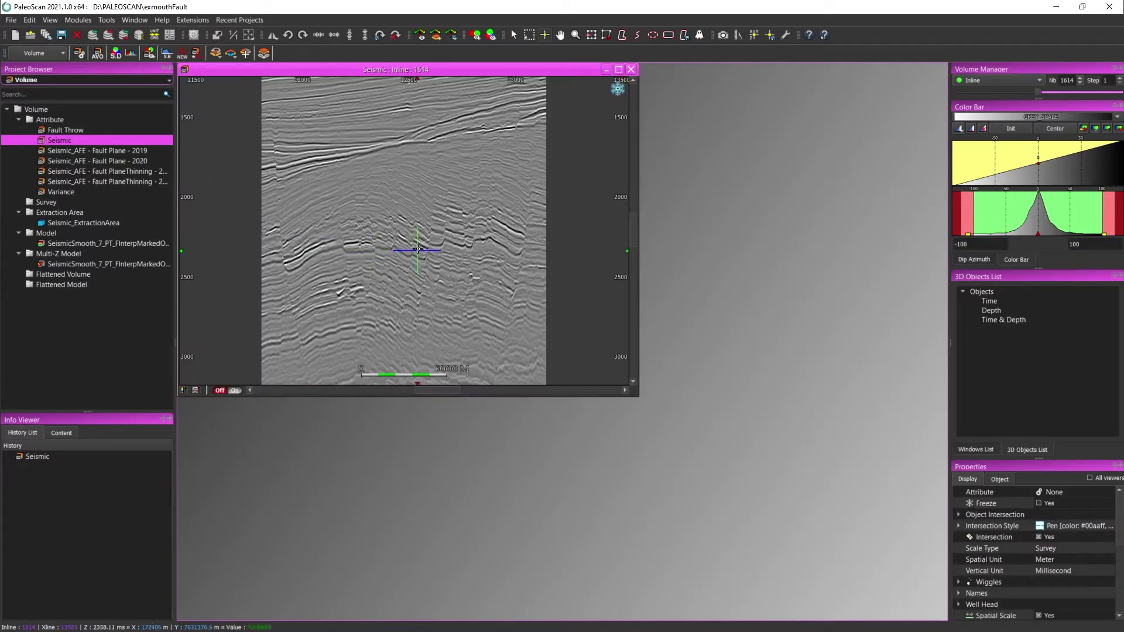
{"action": "left_click", "coordinate": [398, 273]}
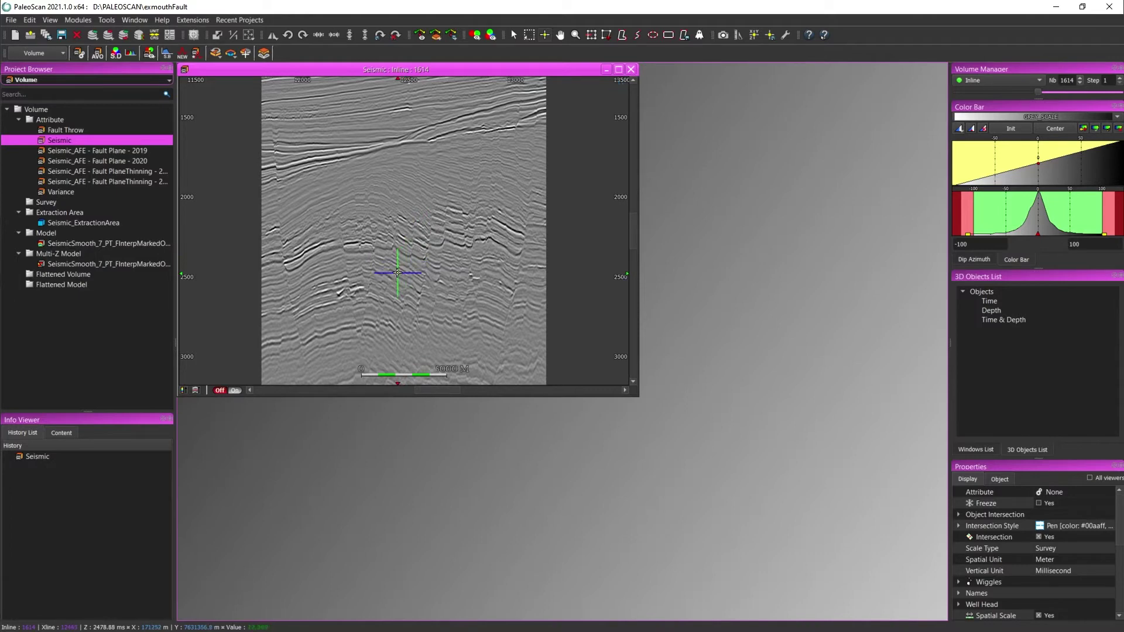
{"action": "left_click", "coordinate": [968, 82]}
{"action": "left_click", "coordinate": [964, 105]}
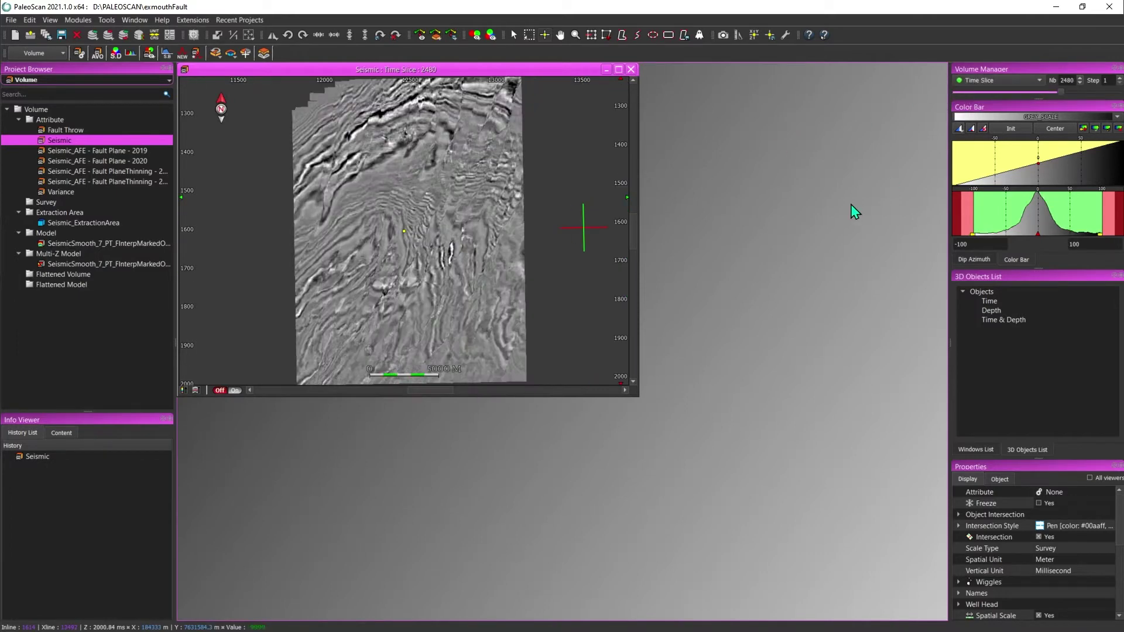
Browse through the Seismic volume's time slices to slice 2424 to examine the structural trends
{"action": "scroll", "coordinate": [421, 269], "scroll_direction": "up", "scroll_amount": 5}
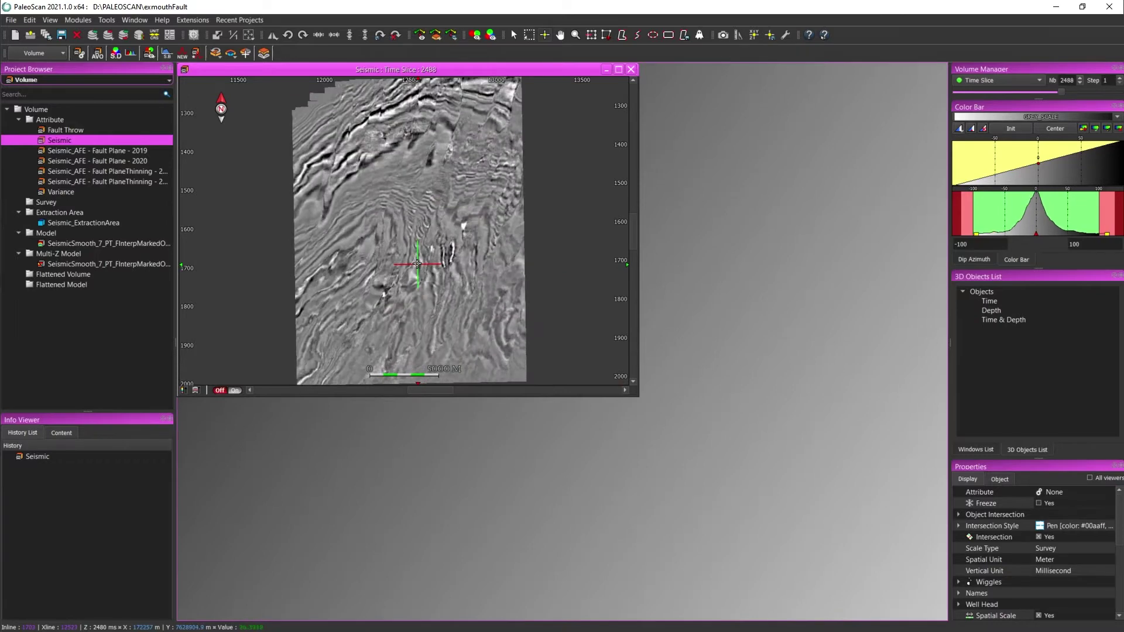
{"action": "scroll", "coordinate": [417, 263], "scroll_direction": "up", "scroll_amount": 2}
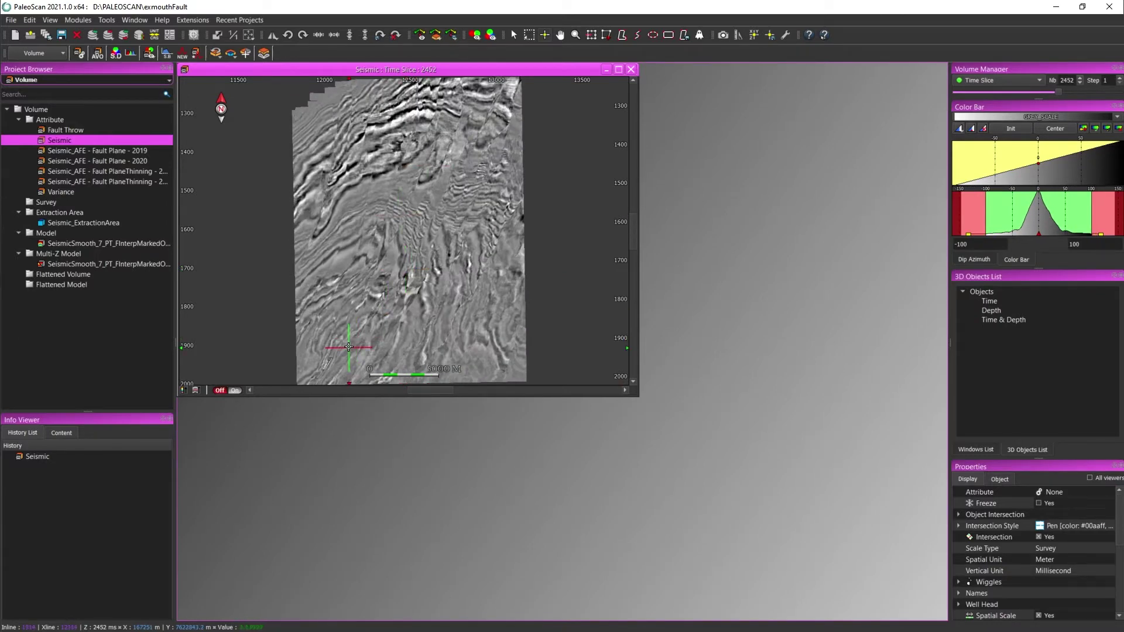
{"action": "scroll", "coordinate": [403, 236], "scroll_direction": "down", "scroll_amount": 4}
{"action": "scroll", "coordinate": [403, 236], "scroll_direction": "up", "scroll_amount": 5}
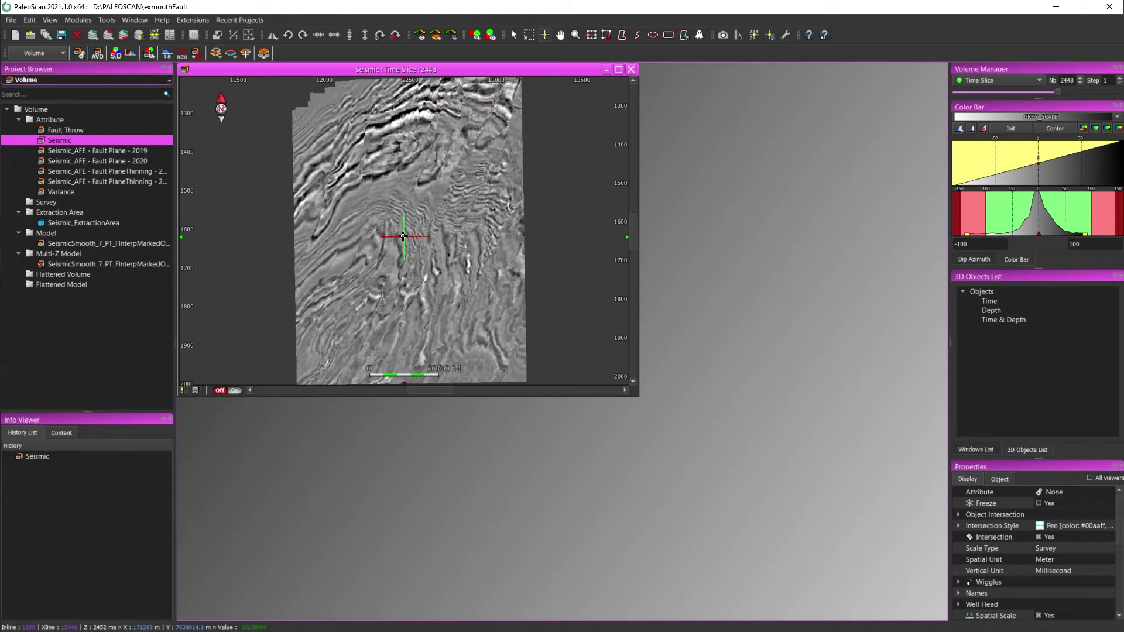
{"action": "scroll", "coordinate": [403, 236], "scroll_direction": "up", "scroll_amount": 6}
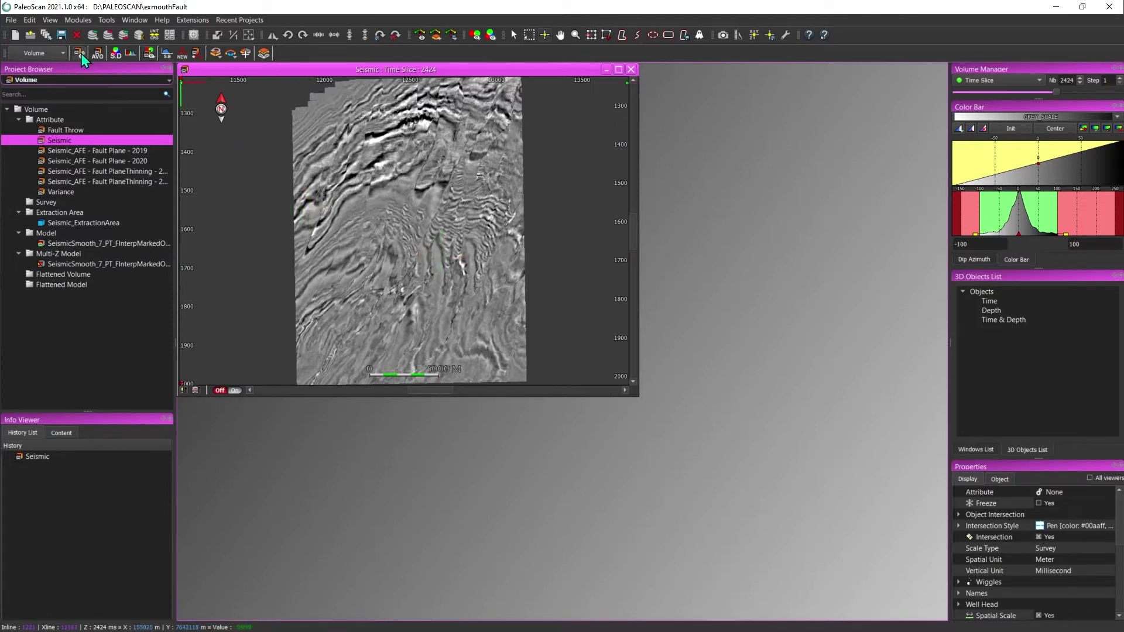
Start Volume Orientation, enlarge its dialog and set Seismic as the reference volume
{"action": "left_click", "coordinate": [214, 53]}
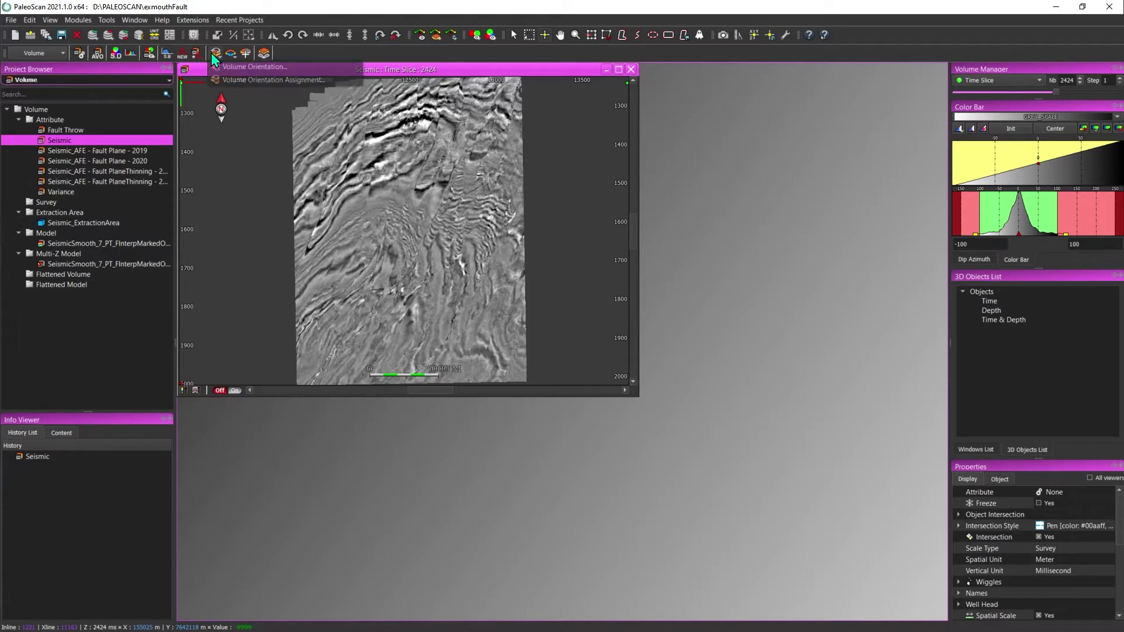
{"action": "left_click", "coordinate": [293, 66]}
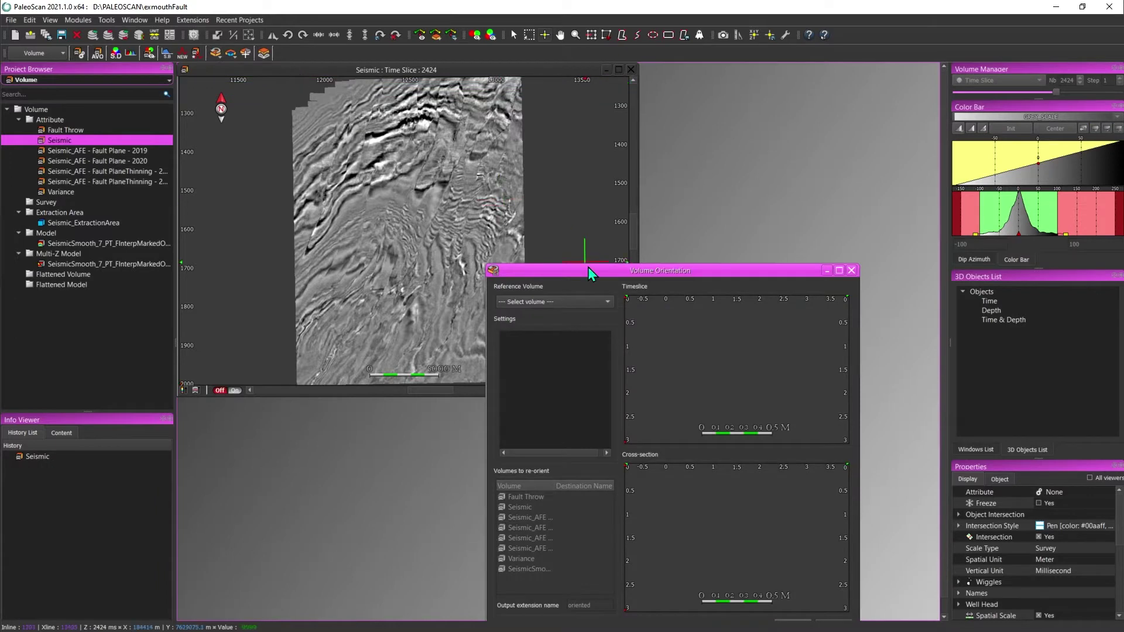
{"action": "left_click_drag", "start_coordinate": [587, 270], "coordinate": [312, 125]}
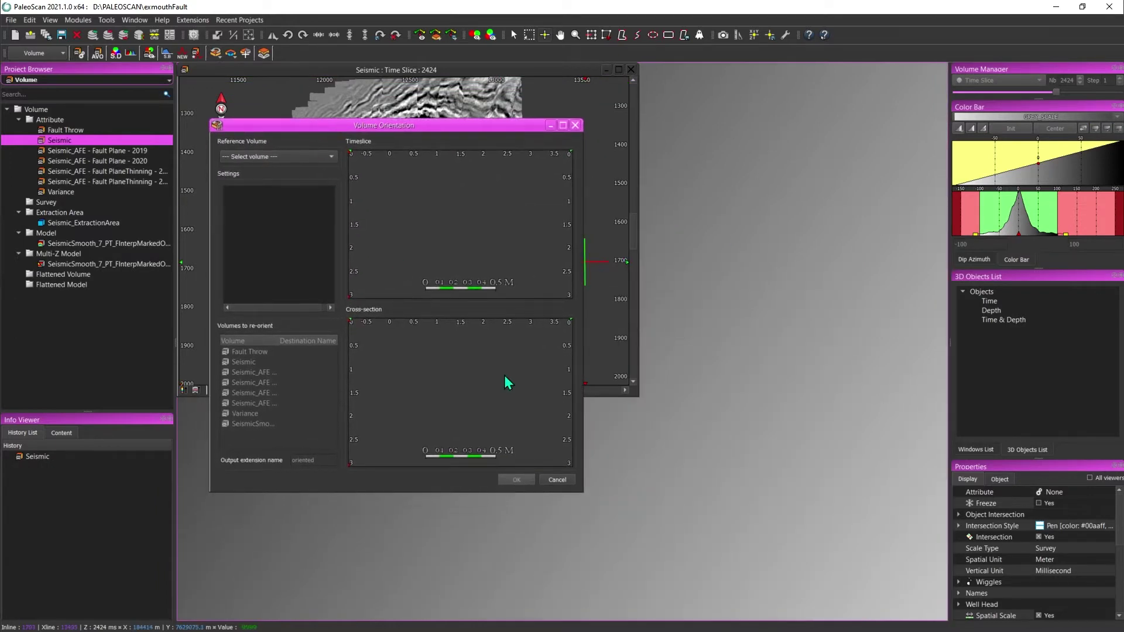
{"action": "left_click_drag", "start_coordinate": [582, 489], "coordinate": [913, 596]}
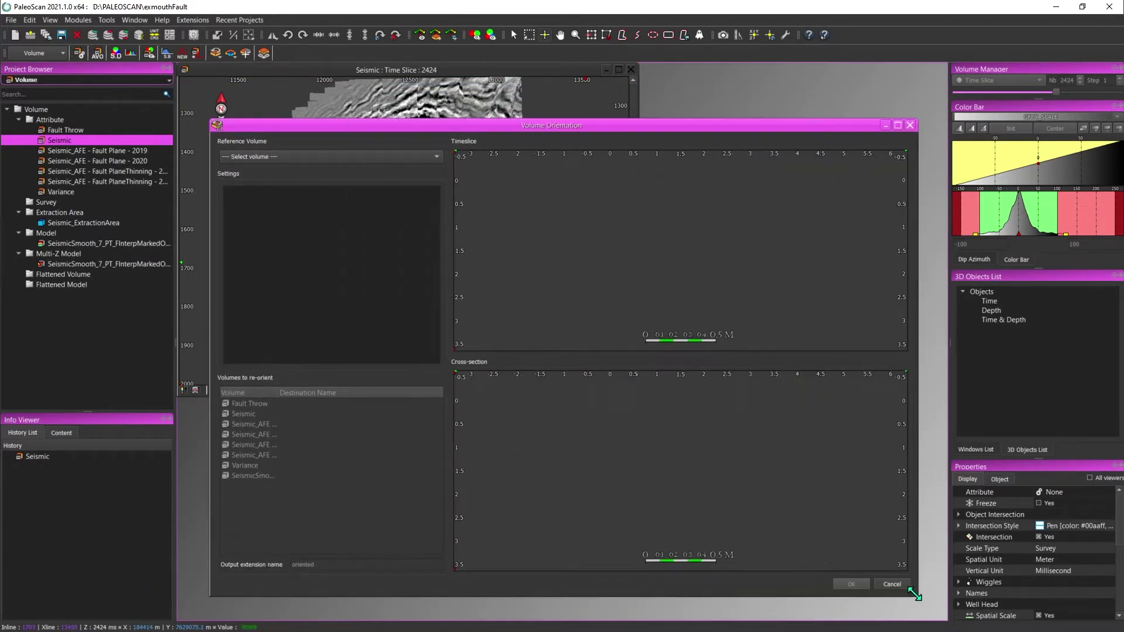
{"action": "left_click", "coordinate": [330, 157]}
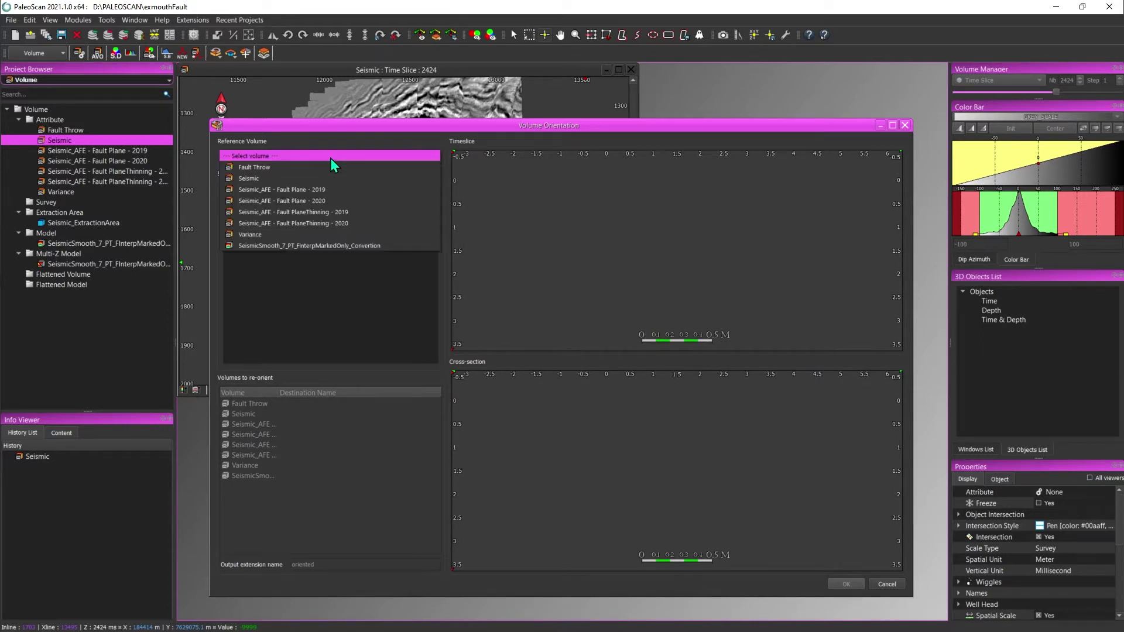
{"action": "left_click", "coordinate": [289, 179]}
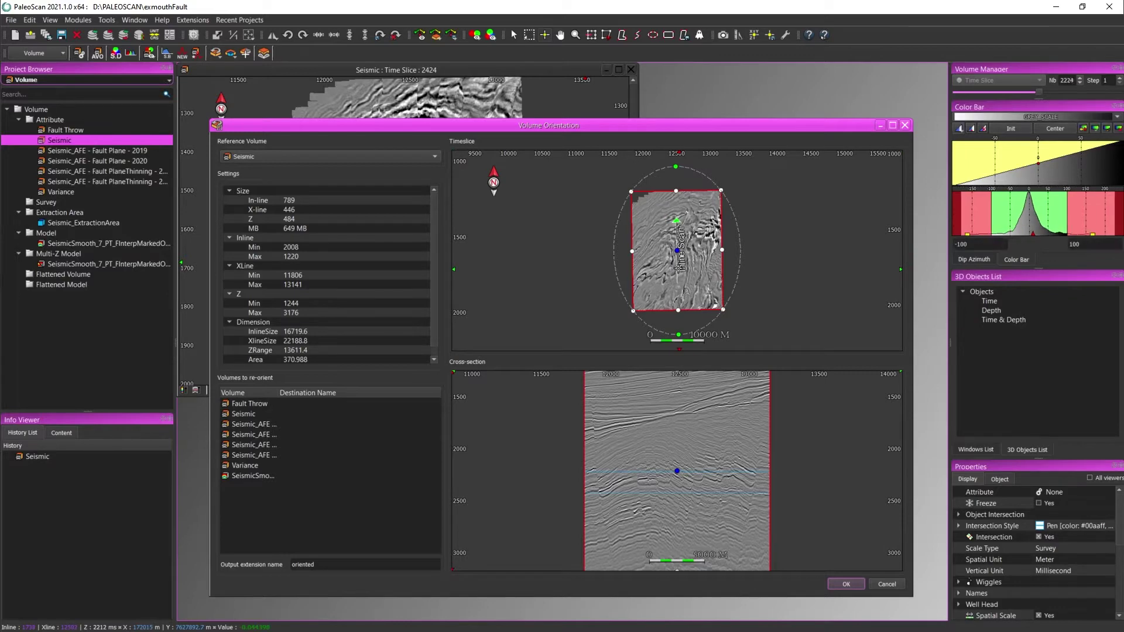
Rotate the orientation frame clockwise on the timeslice preview so that its inline direction points roughly north-northeast
{"action": "scroll", "coordinate": [677, 266], "scroll_direction": "up", "scroll_amount": 3}
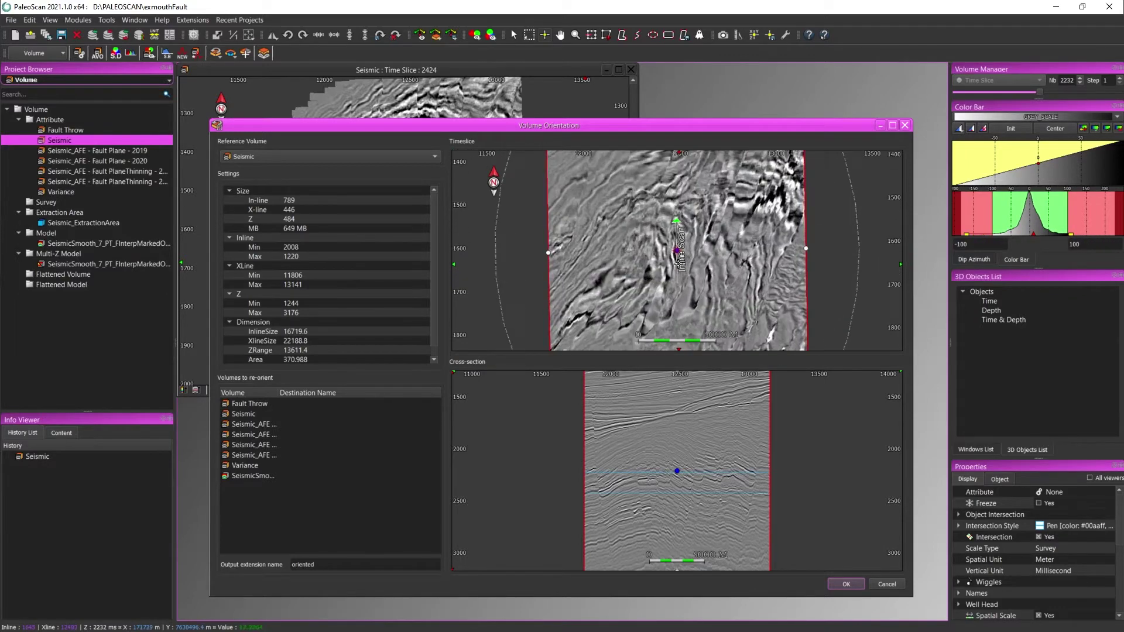
{"action": "scroll", "coordinate": [678, 265], "scroll_direction": "up", "scroll_amount": 2}
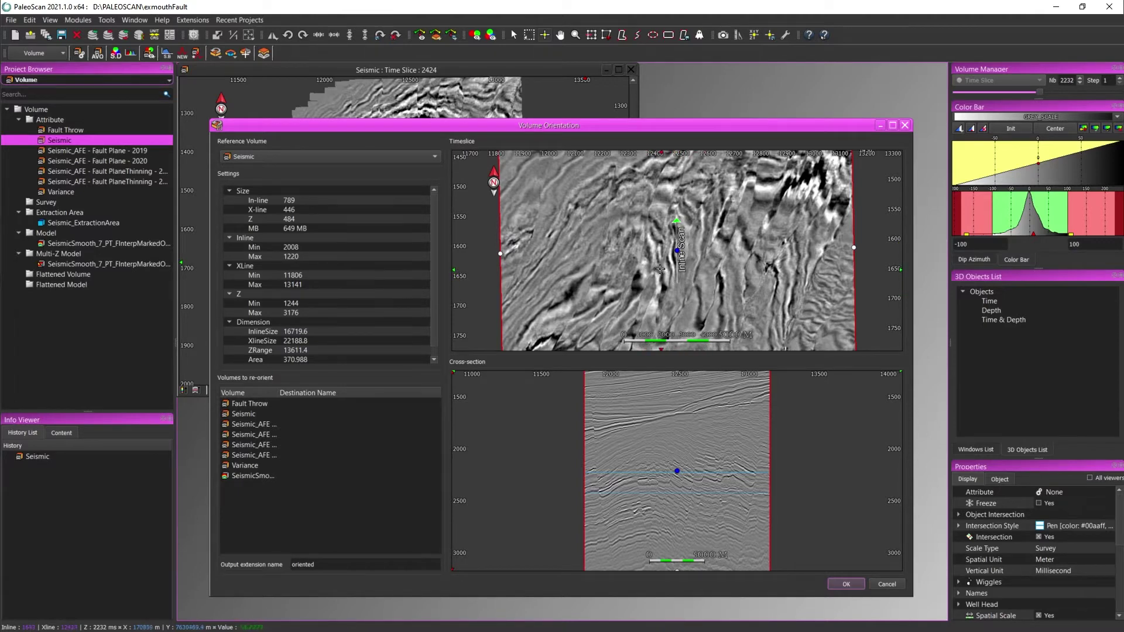
{"action": "scroll", "coordinate": [666, 272], "scroll_direction": "down", "scroll_amount": 5}
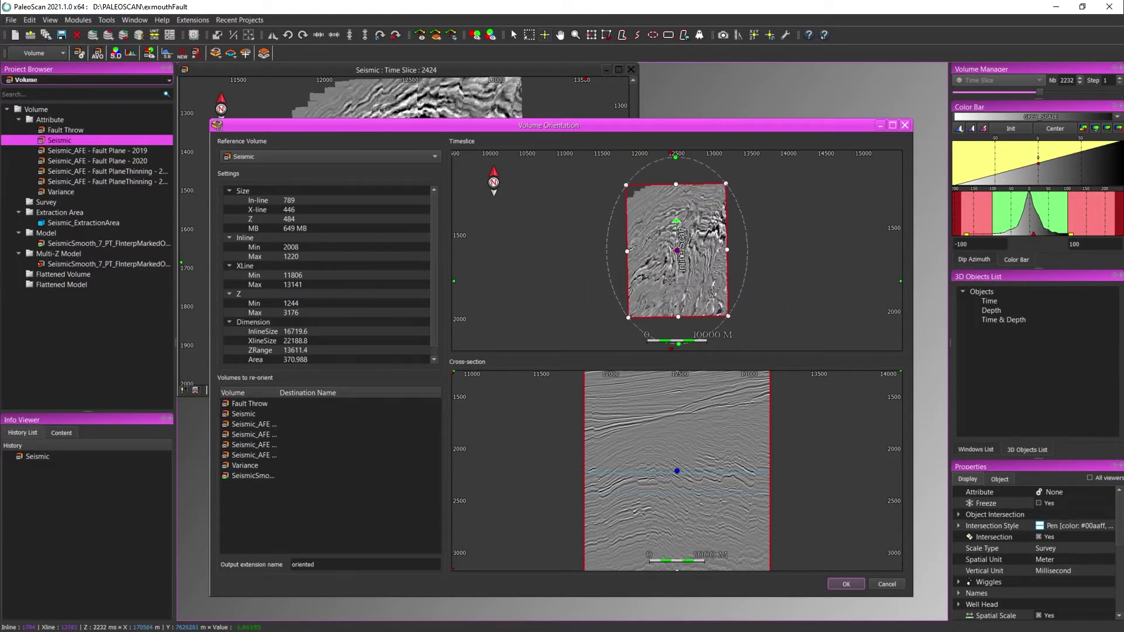
{"action": "scroll", "coordinate": [669, 280], "scroll_direction": "down", "scroll_amount": 2}
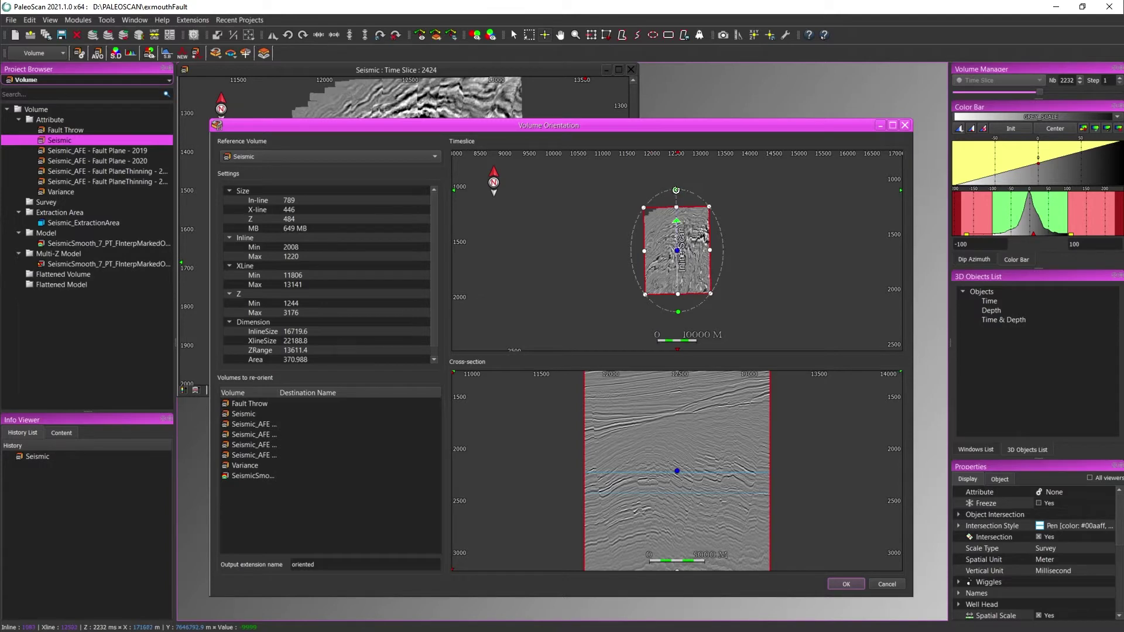
{"action": "left_click_drag", "start_coordinate": [676, 191], "coordinate": [705, 195]}
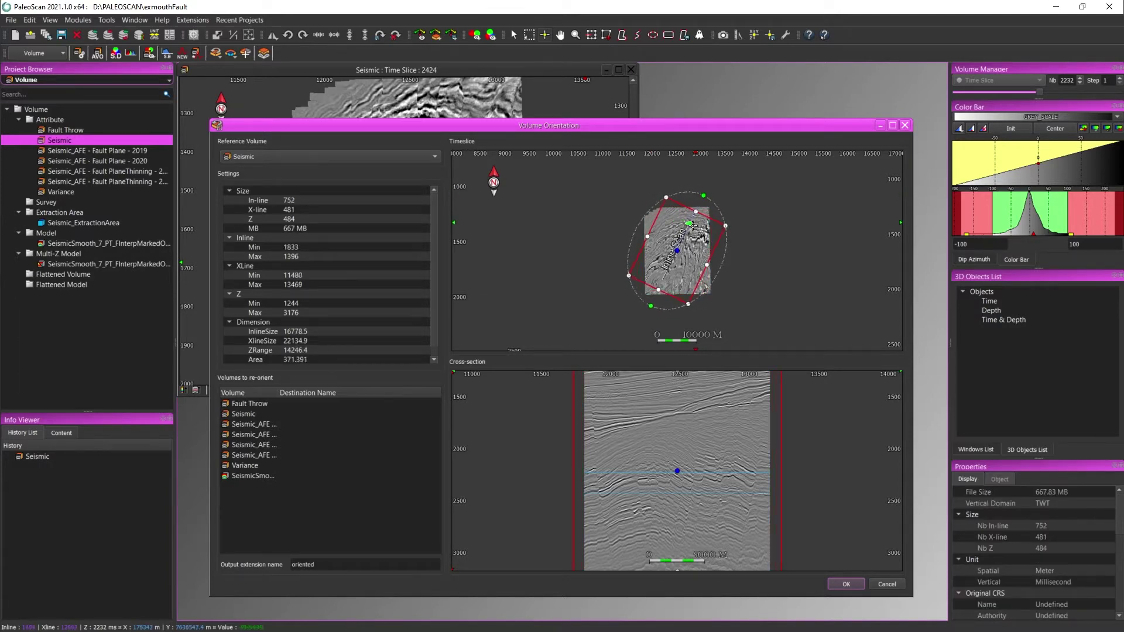
Shrink the rotated frame by two opposite corners to fit inside the survey, about 10849 m inline size by 16013 m crossline size
{"action": "scroll", "coordinate": [691, 230], "scroll_direction": "up", "scroll_amount": 5}
{"action": "scroll", "coordinate": [691, 230], "scroll_direction": "up", "scroll_amount": 5}
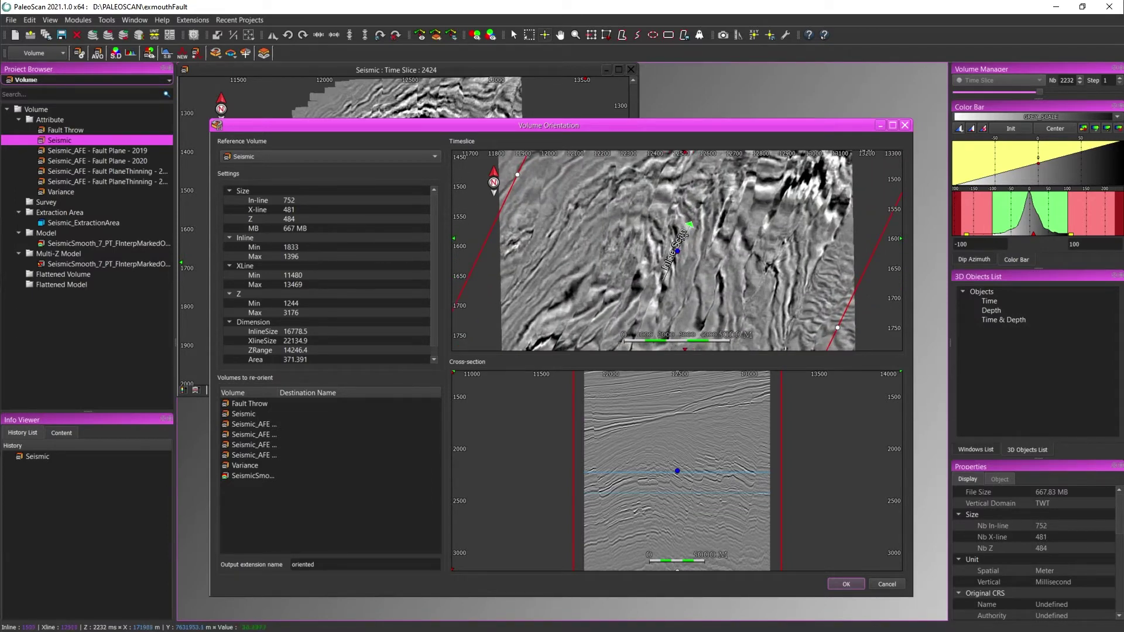
{"action": "scroll", "coordinate": [672, 266], "scroll_direction": "down", "scroll_amount": 4}
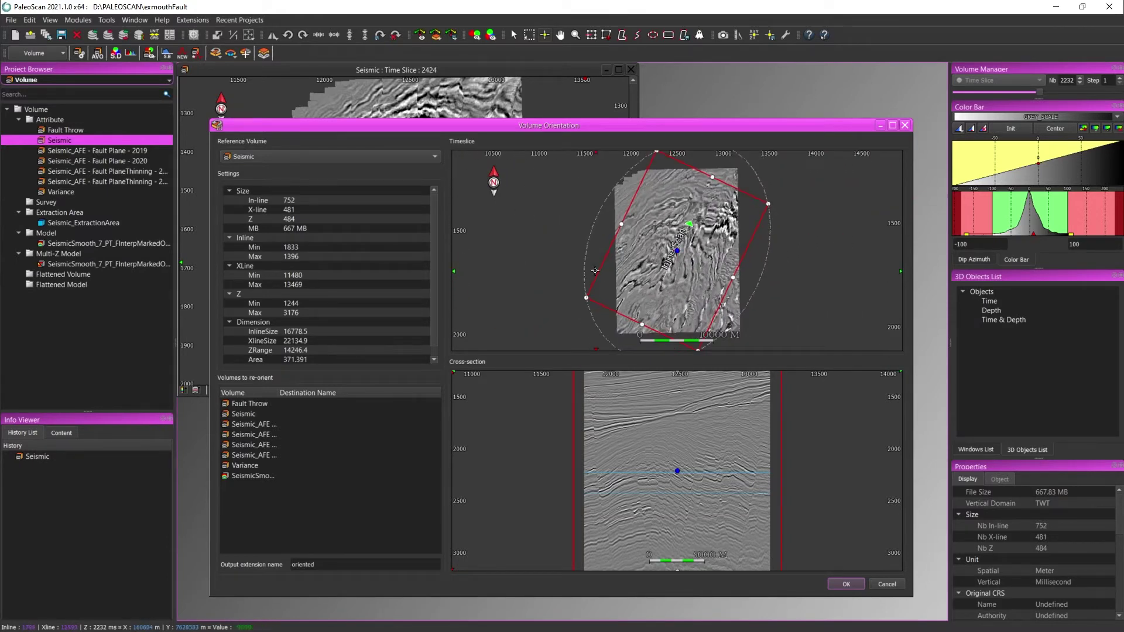
{"action": "left_click_drag", "start_coordinate": [586, 297], "coordinate": [615, 289]}
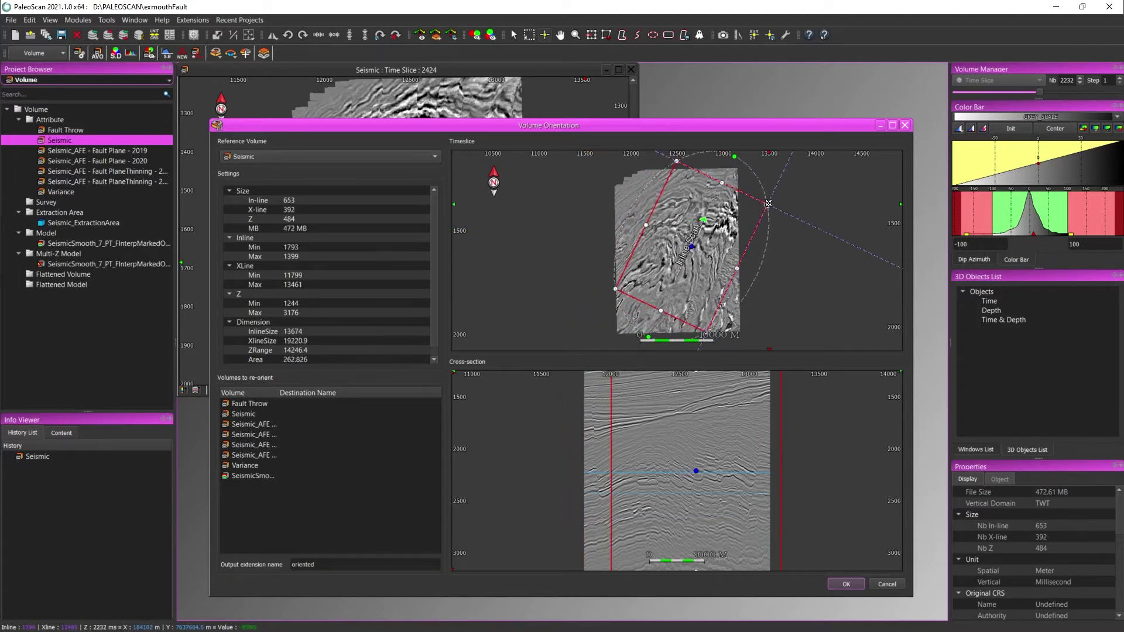
{"action": "left_click_drag", "start_coordinate": [767, 205], "coordinate": [737, 216]}
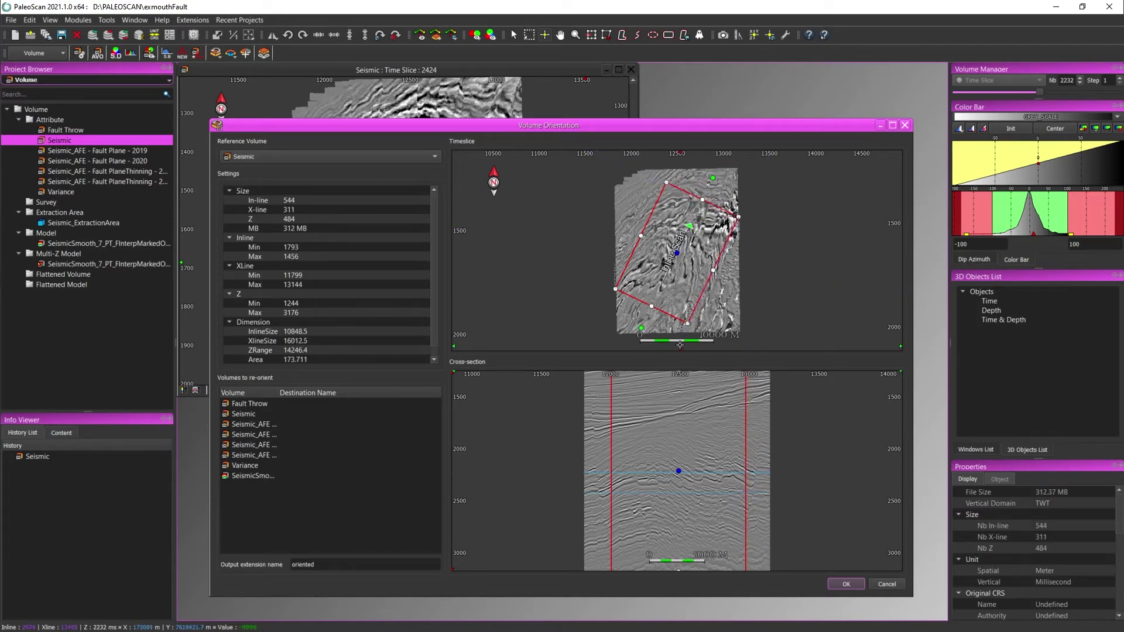
Lower the frame's upper limit in the cross-section preview to a minimum Z of about 1731
{"action": "left_click", "coordinate": [677, 428]}
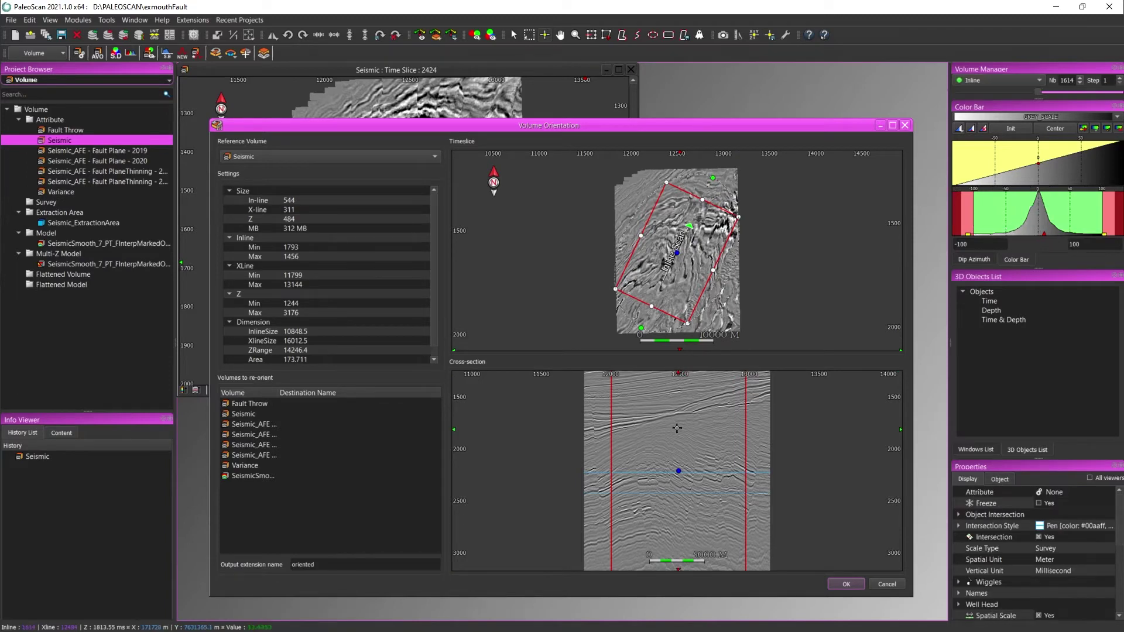
{"action": "scroll", "coordinate": [677, 430], "scroll_direction": "down", "scroll_amount": 2}
{"action": "scroll", "coordinate": [677, 430], "scroll_direction": "up", "scroll_amount": 2}
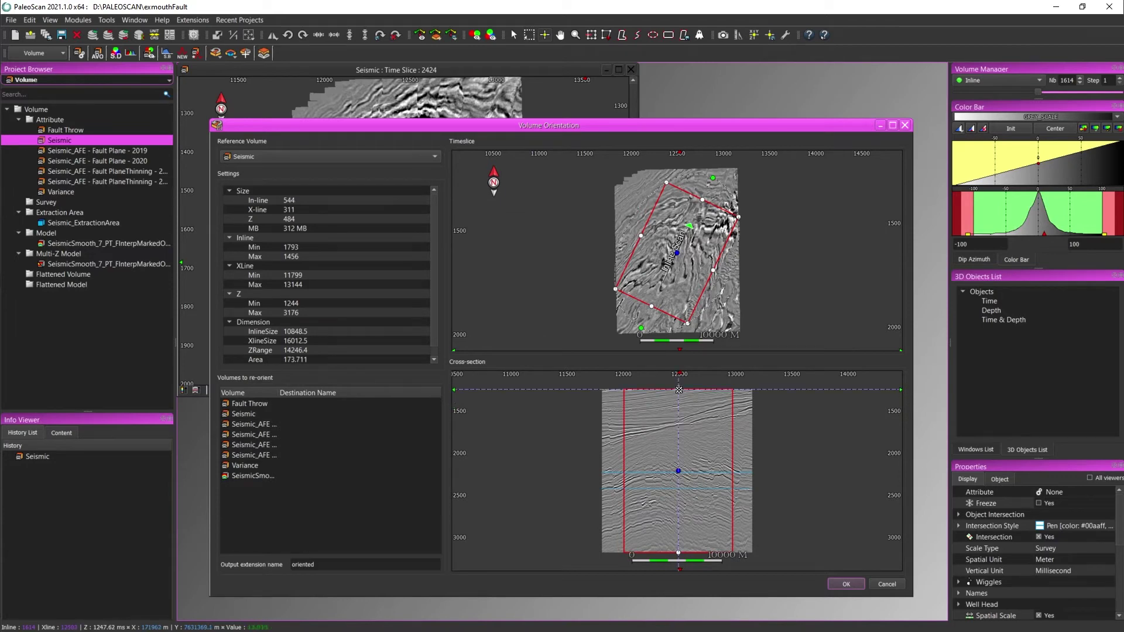
{"action": "left_click_drag", "start_coordinate": [678, 389], "coordinate": [676, 429]}
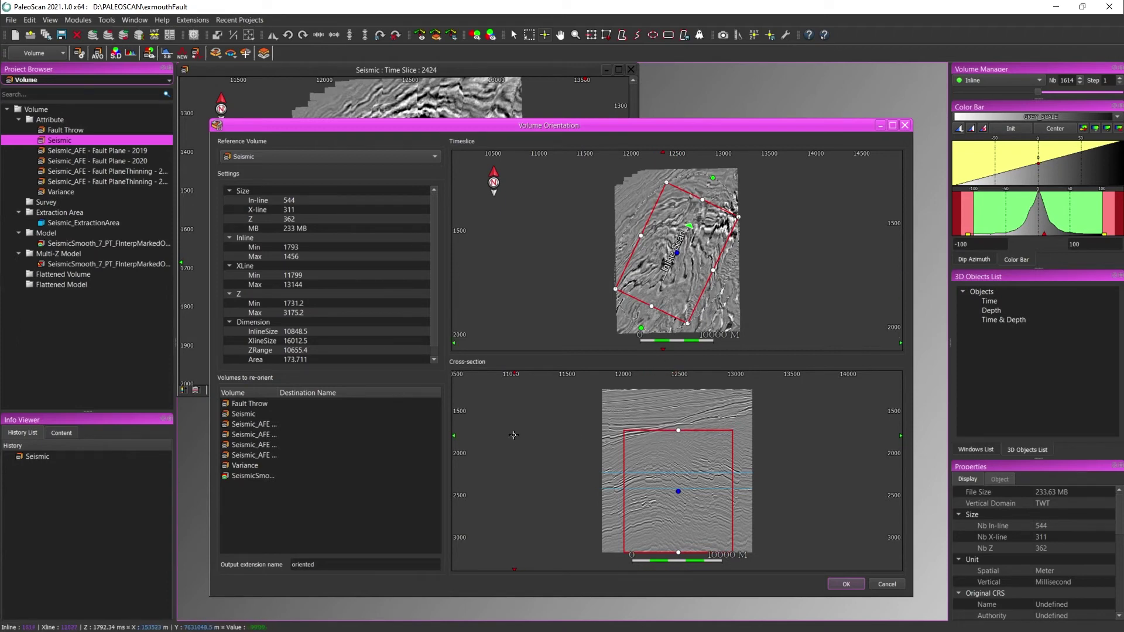
Choose Seismic as the volume to re-orient, keep the output extension "oriented", and compute the re-oriented volume
{"action": "left_click", "coordinate": [227, 415]}
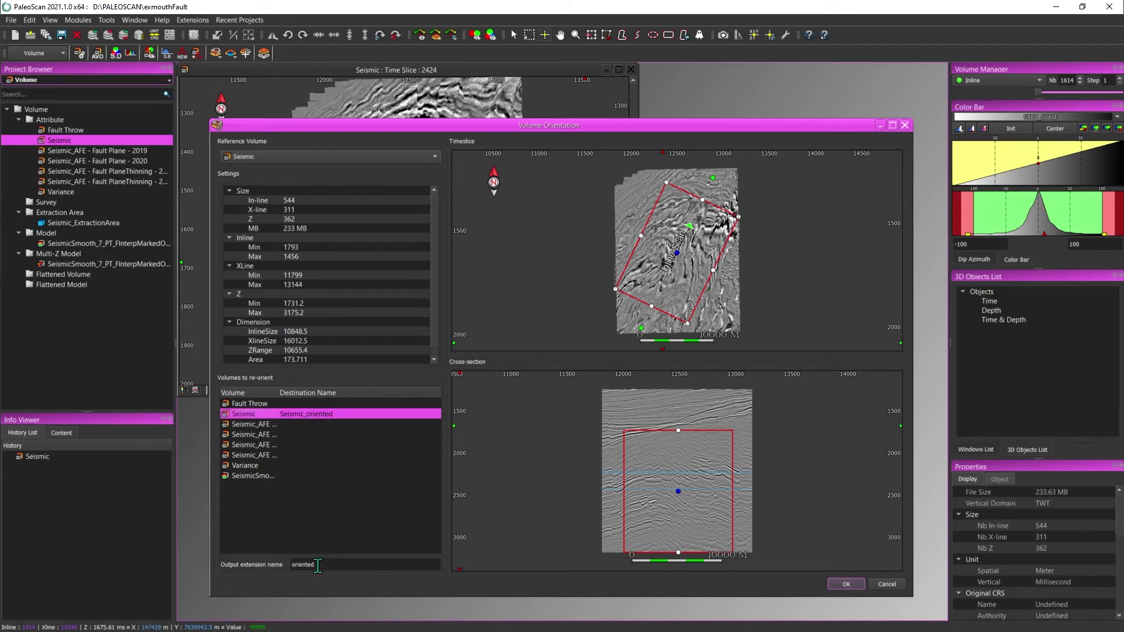
{"action": "left_click_drag", "start_coordinate": [314, 565], "coordinate": [282, 568]}
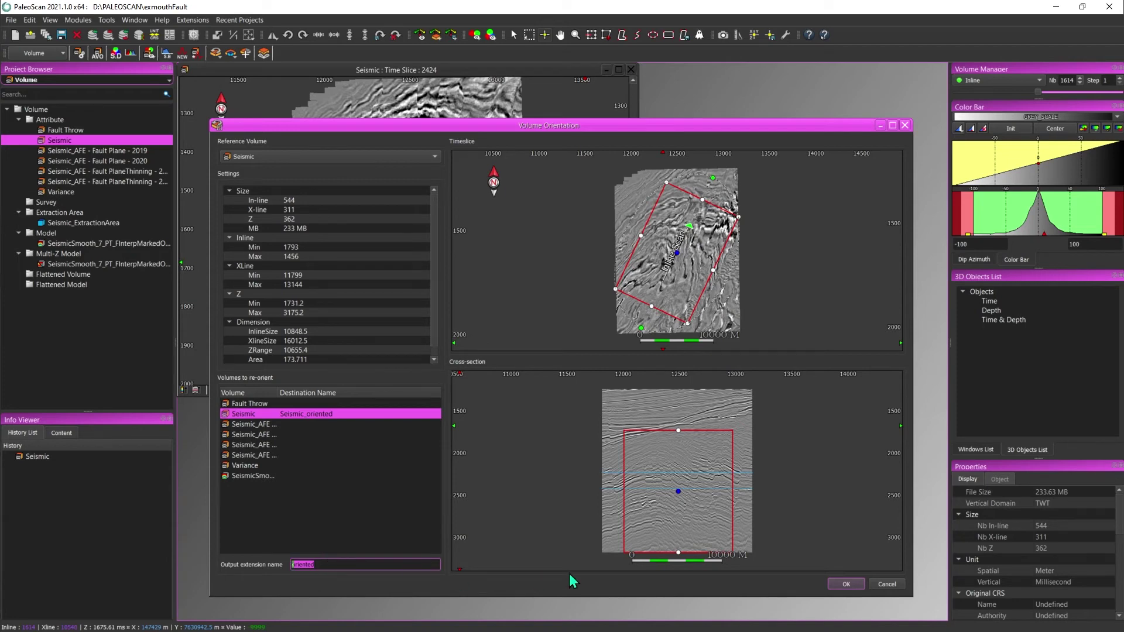
{"action": "left_click", "coordinate": [850, 585]}
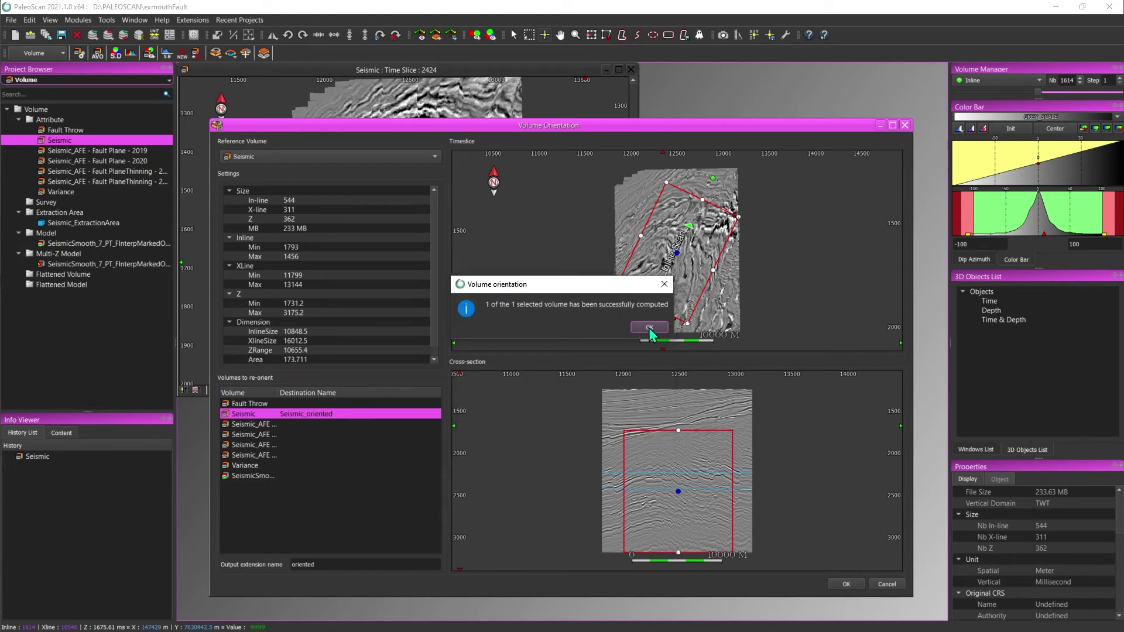
{"action": "left_click", "coordinate": [648, 329]}
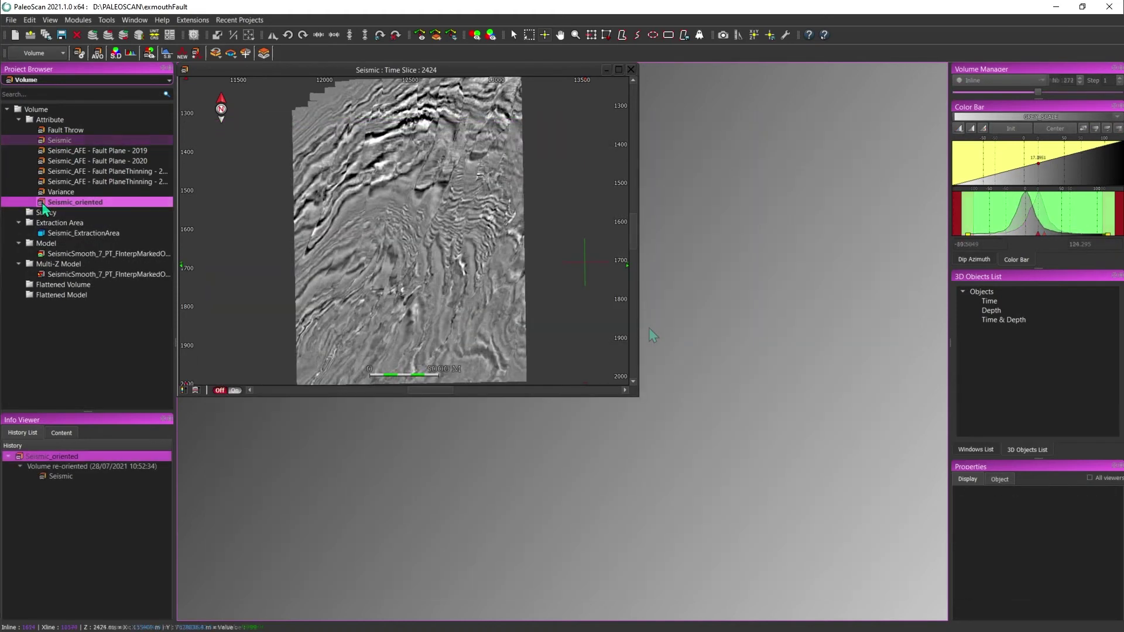
Open the Seismic_oriented volume in its own viewer and tile it beside the original Seismic time slice
{"action": "left_click", "coordinate": [41, 202]}
{"action": "double_click", "coordinate": [43, 205]}
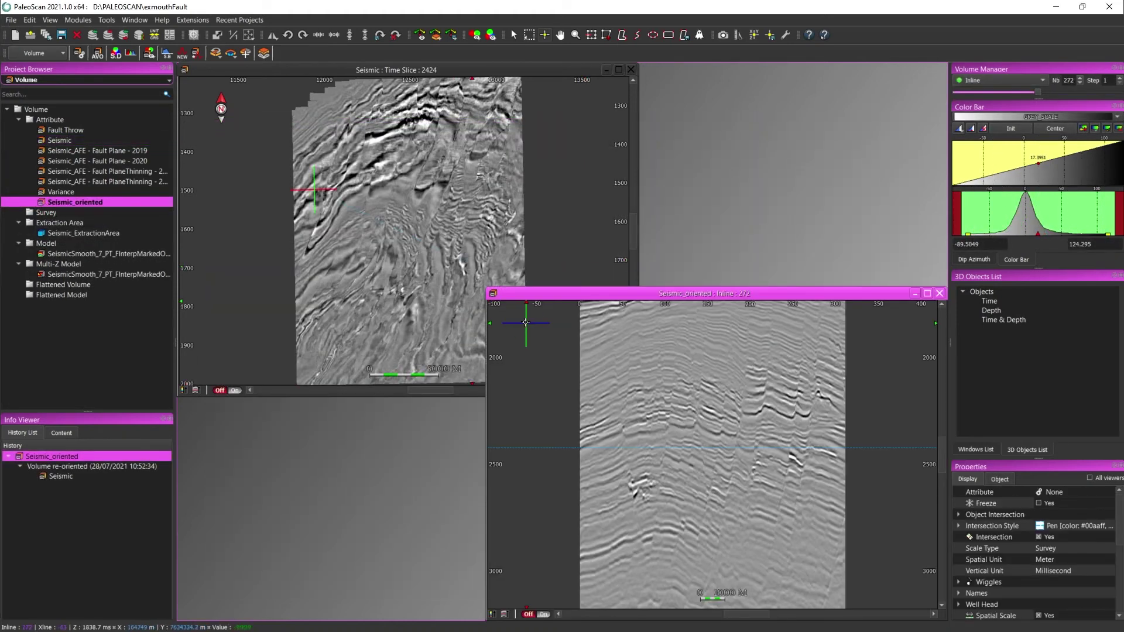
{"action": "middle_click_drag", "start_coordinate": [700, 448], "coordinate": [704, 444]}
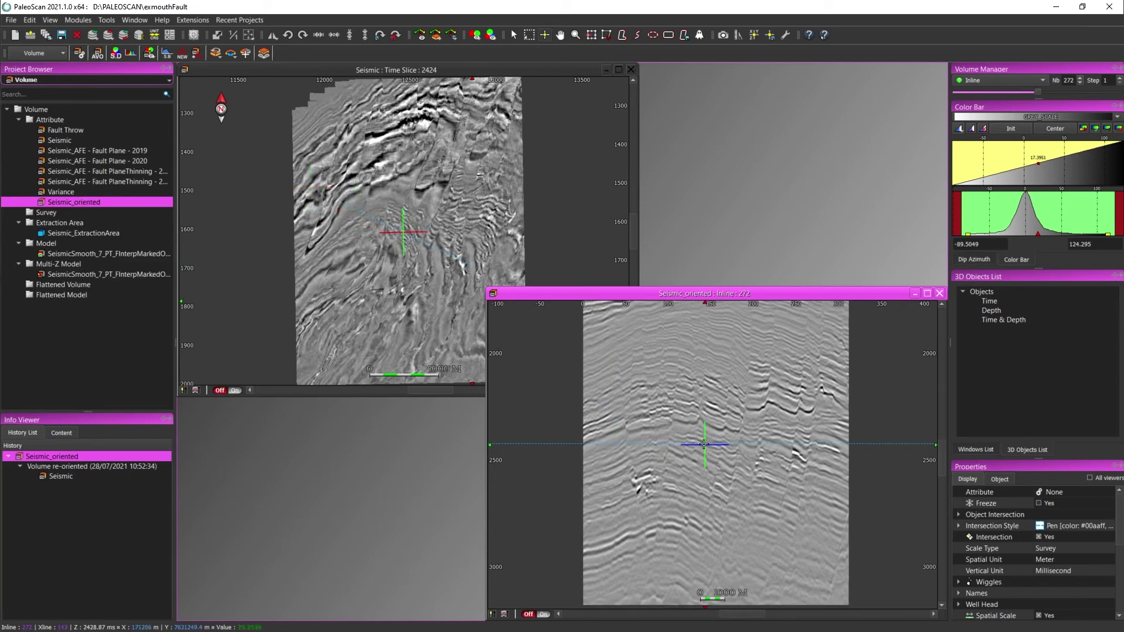
{"action": "key", "text": "ctrl+t"}
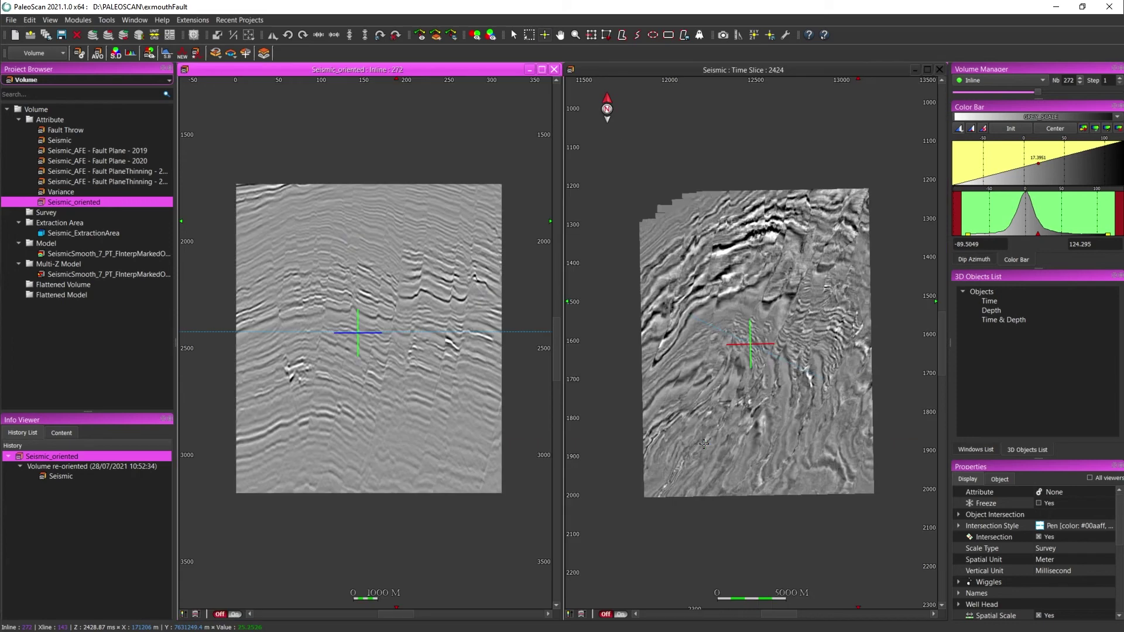
{"action": "scroll", "coordinate": [738, 351], "scroll_direction": "up", "scroll_amount": 2}
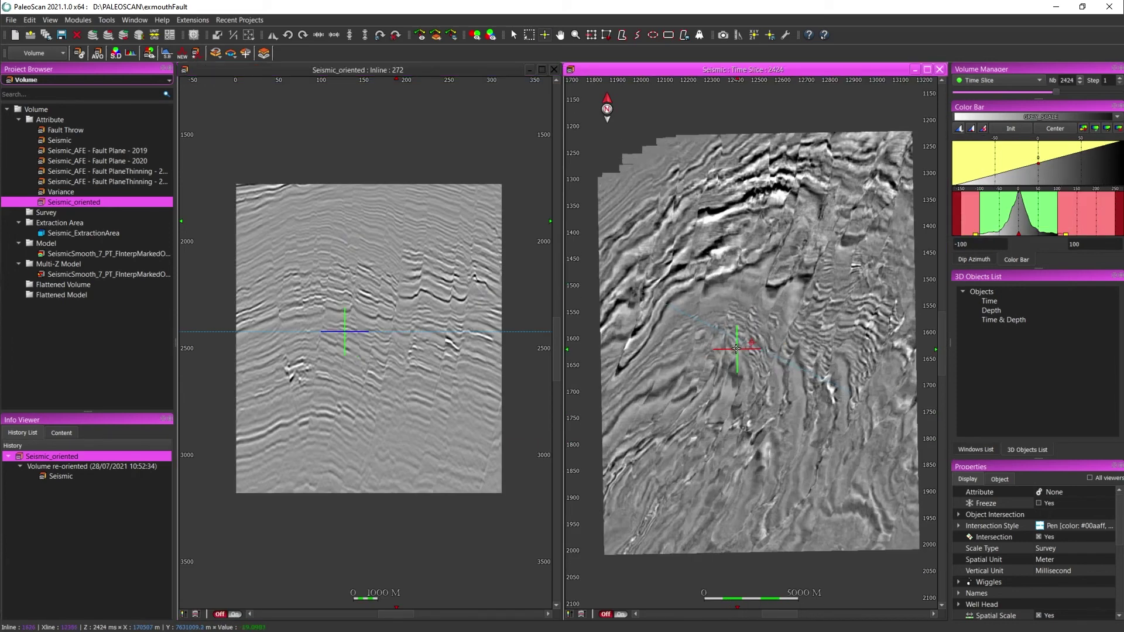